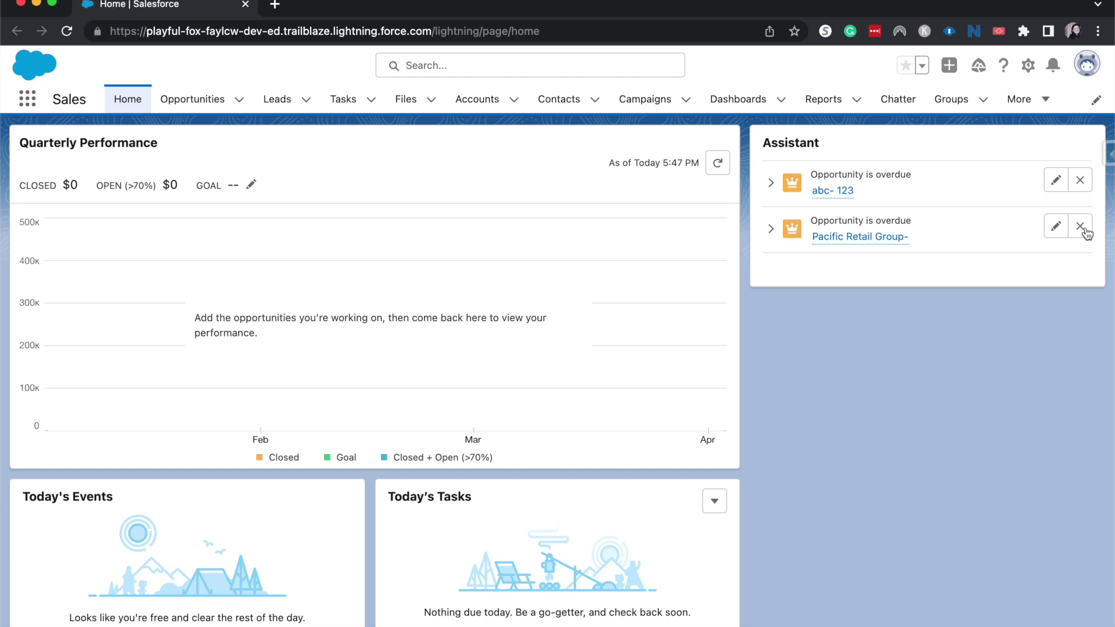
- In Setup's Identity Verification, require MFA for all direct UI logins and save the settings
left_click(1017, 62)
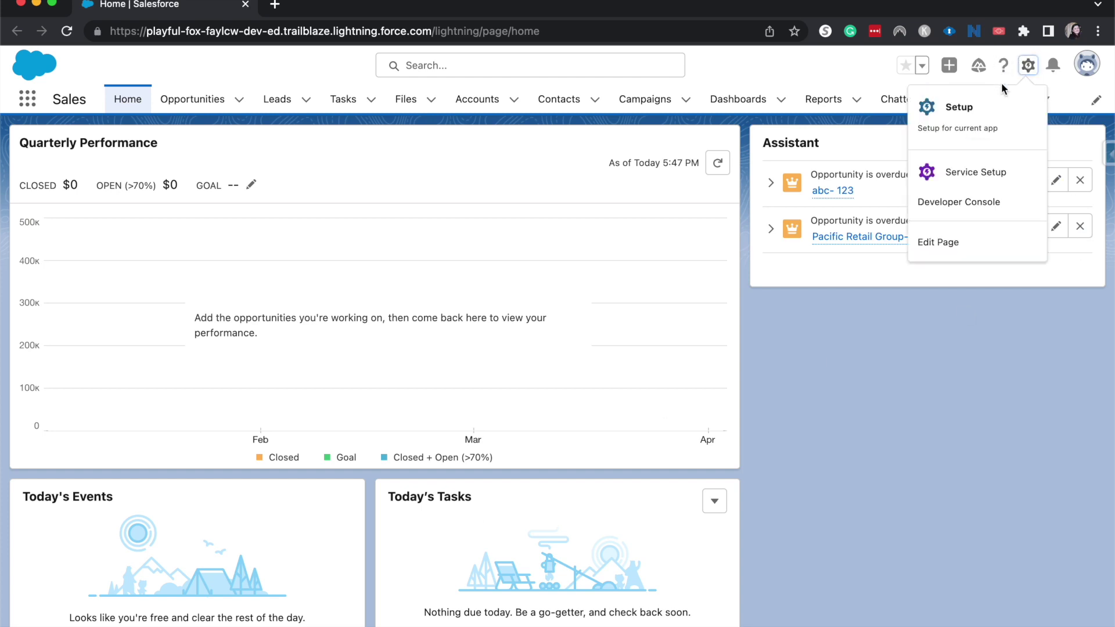
left_click(981, 109)
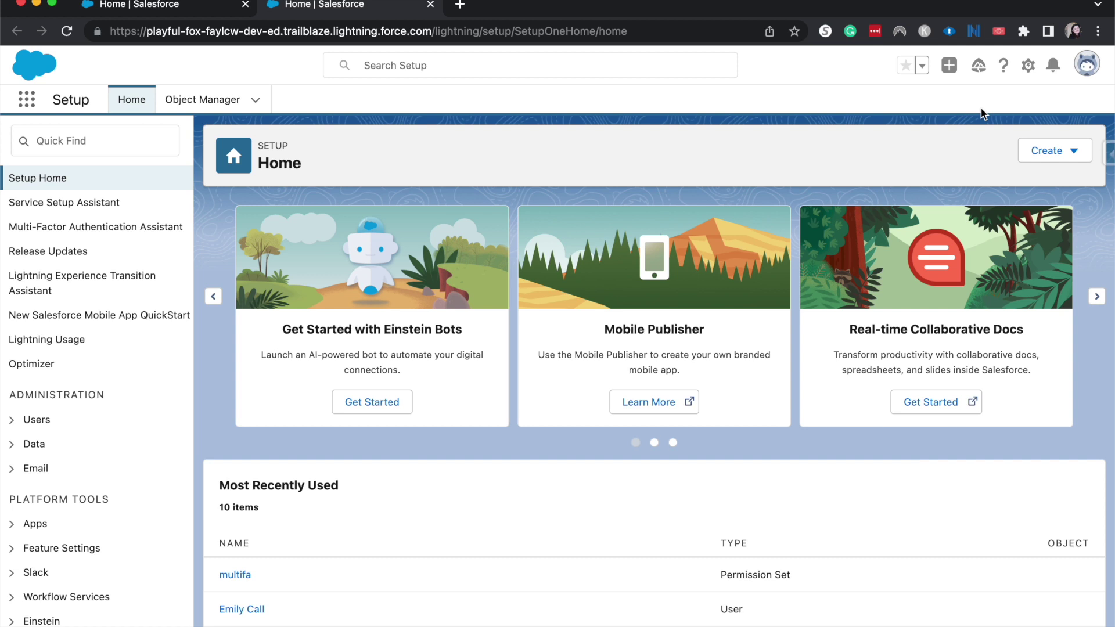
left_click(123, 149)
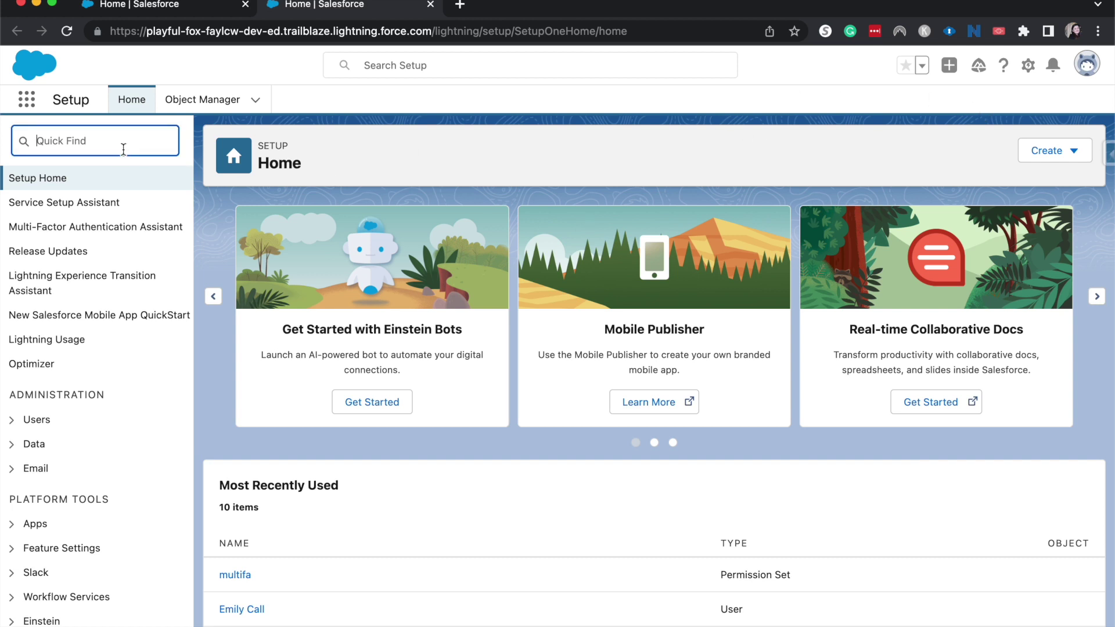
type("ident")
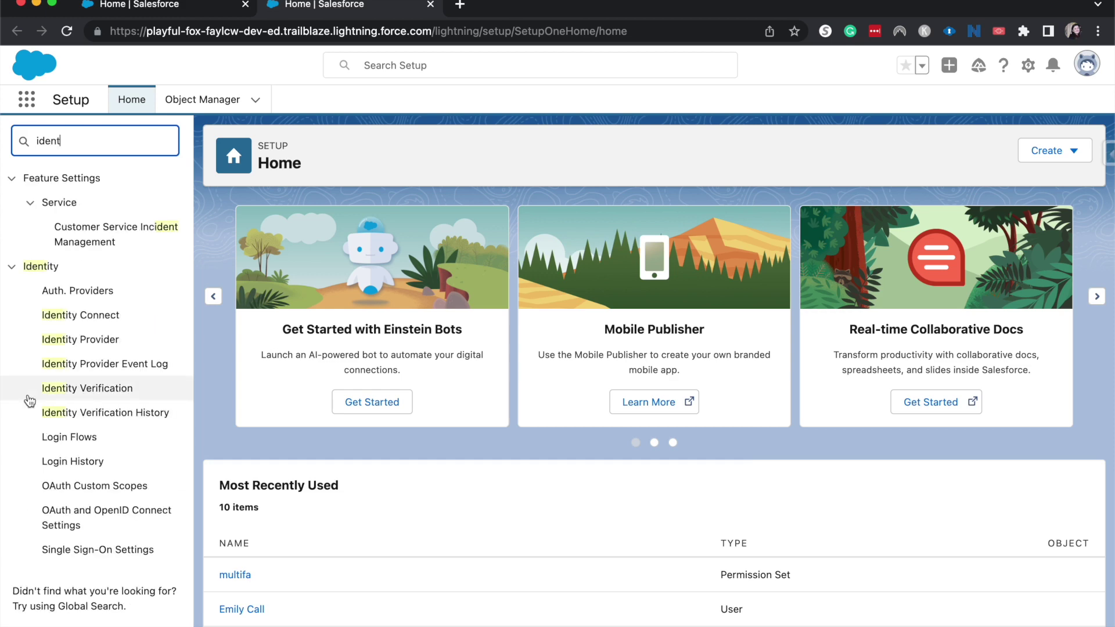
left_click(30, 401)
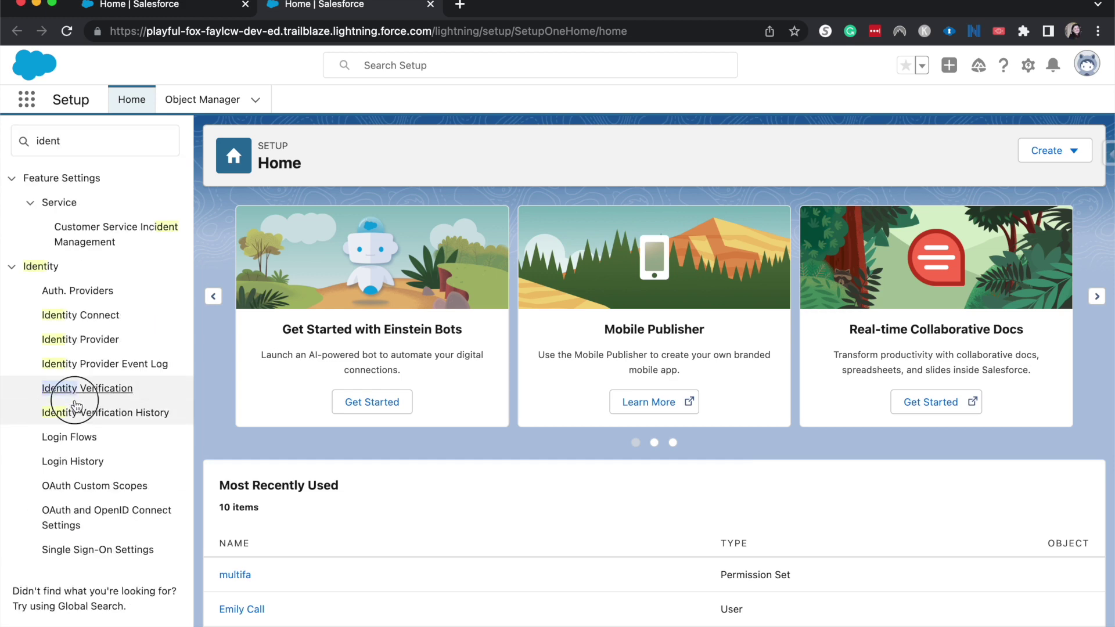
left_click(82, 388)
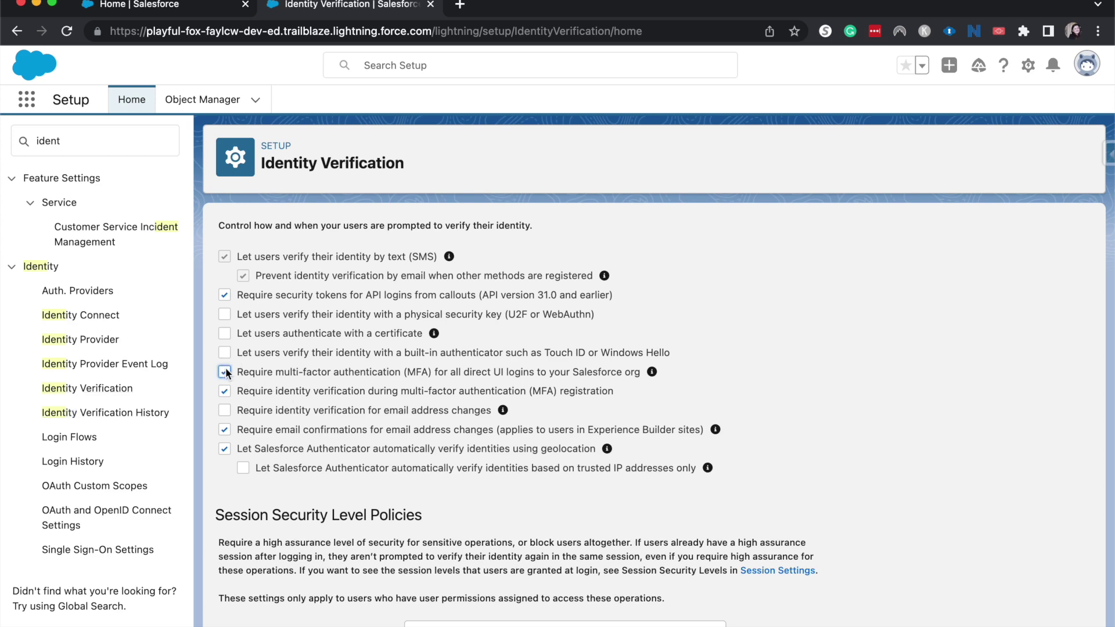
scroll(225, 371, "down", 8)
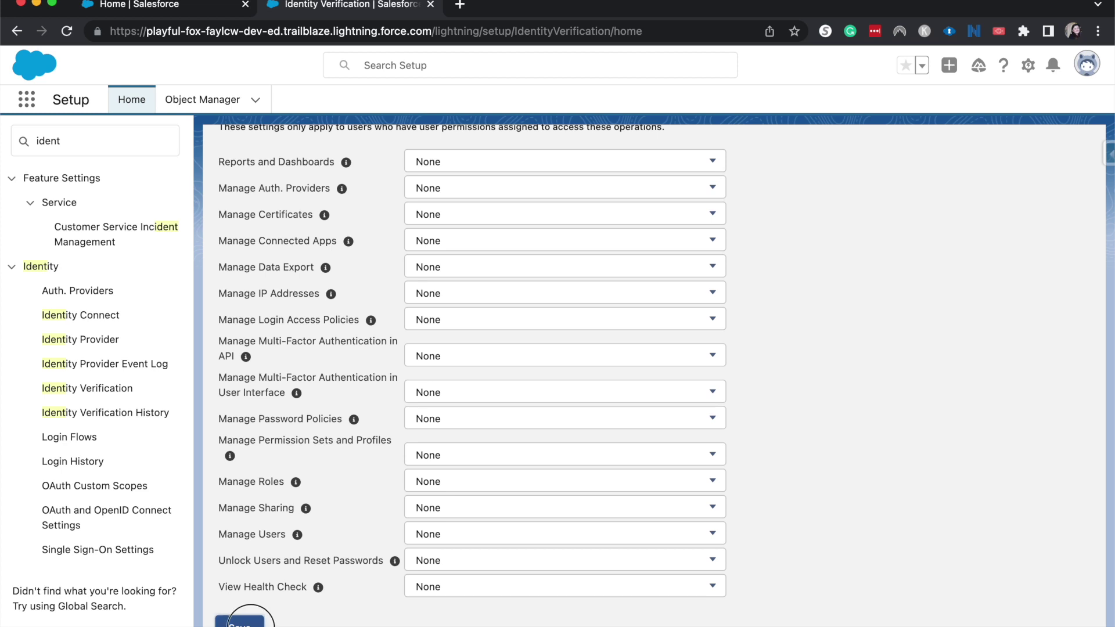
left_click(239, 622)
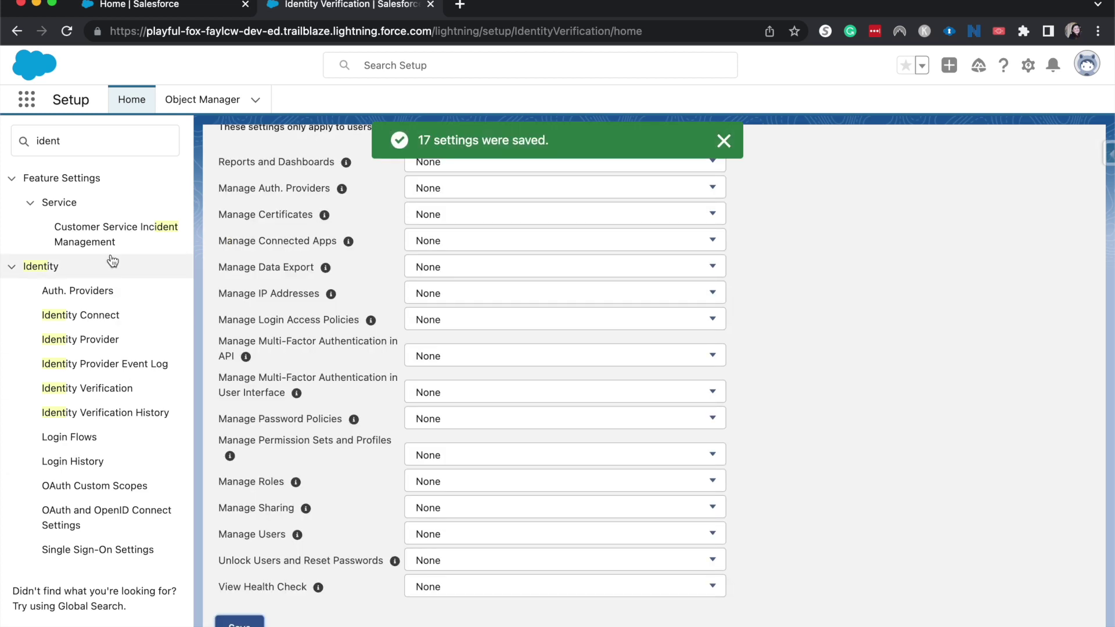
- In Session Settings, keep Multi-Factor Authentication under High Assurance and save
left_click(74, 139)
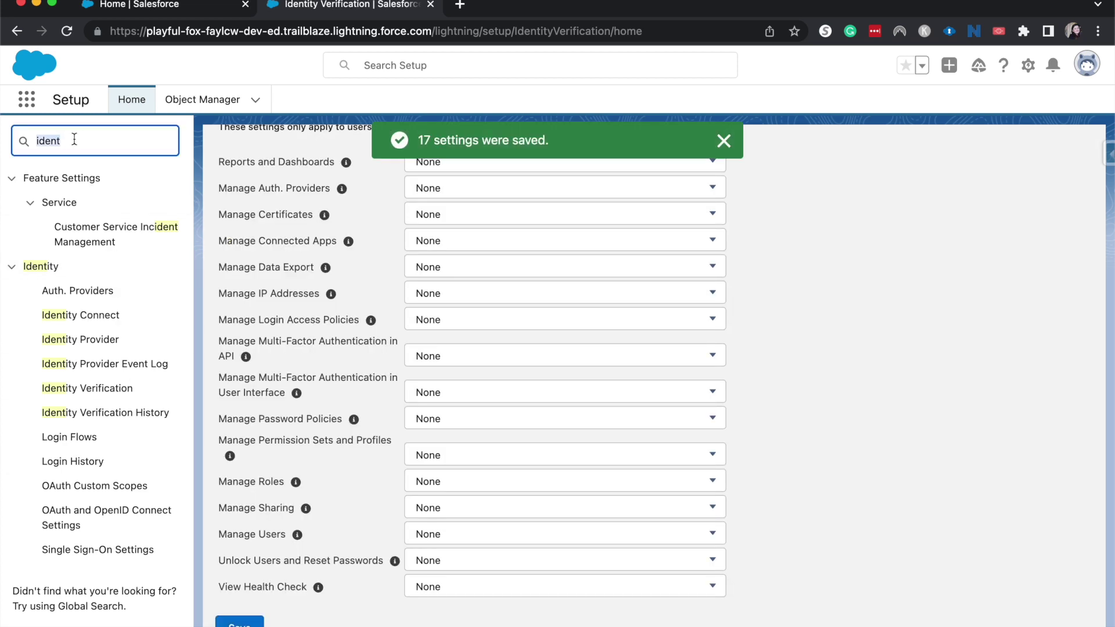
type("session")
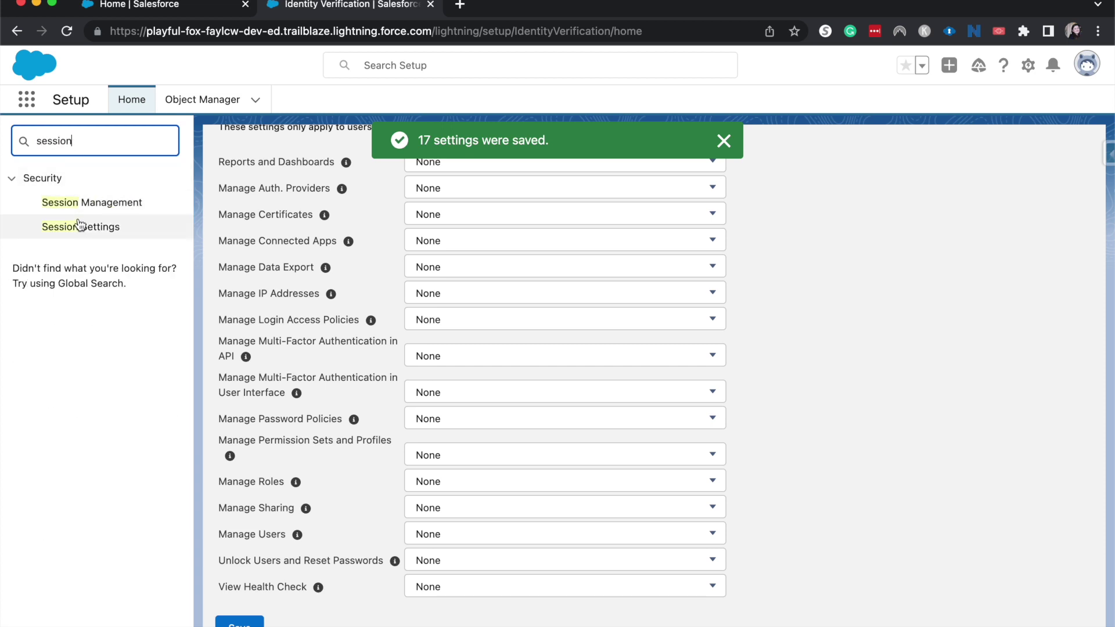
left_click(79, 227)
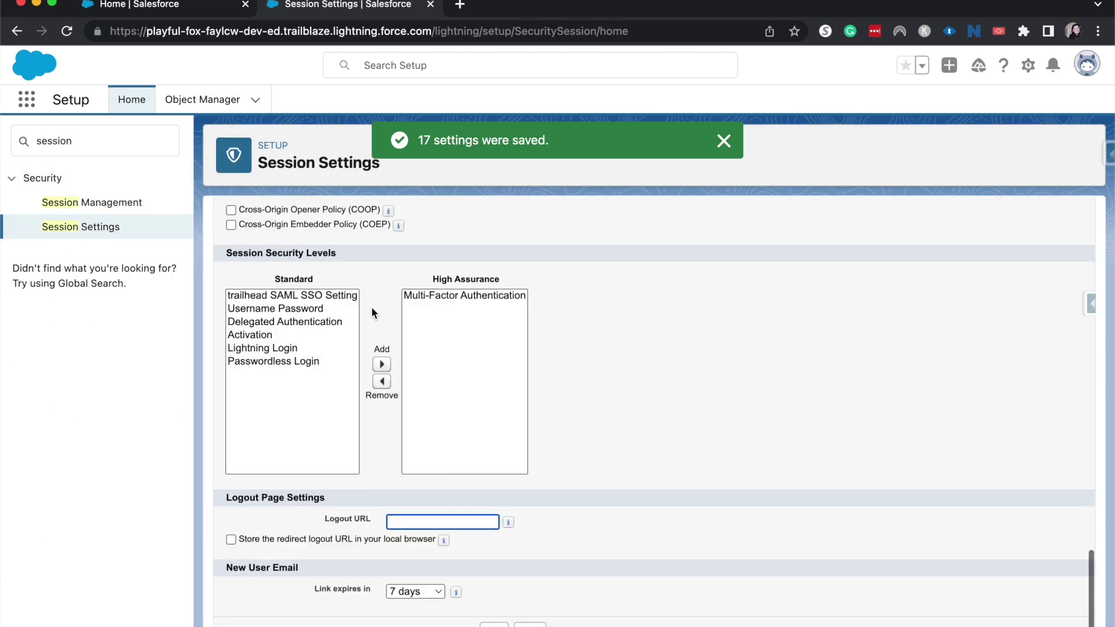
left_click(438, 299)
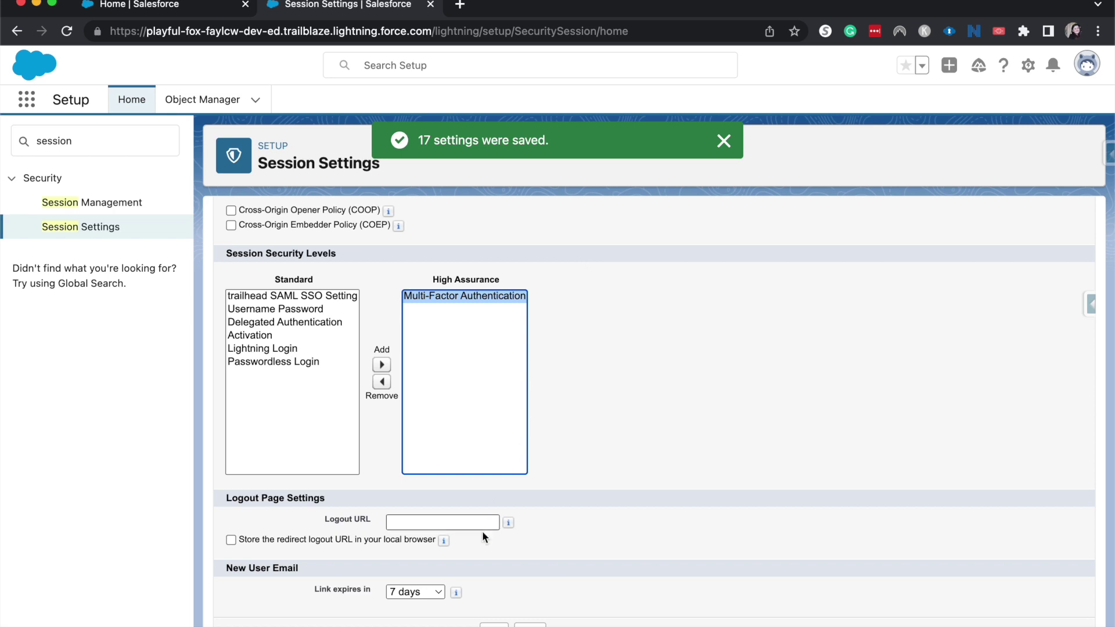
left_click(494, 624)
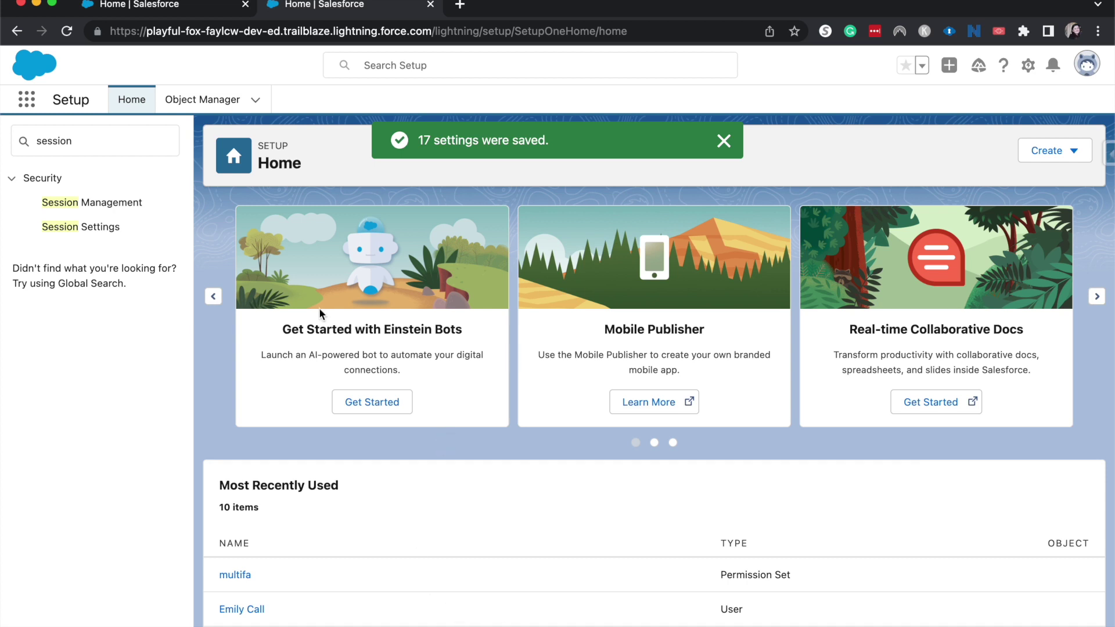
double_click(138, 151)
- Create the permission set 'Multifactor Authentication' with API name Multifactor_Authentication
key("BackSpace")
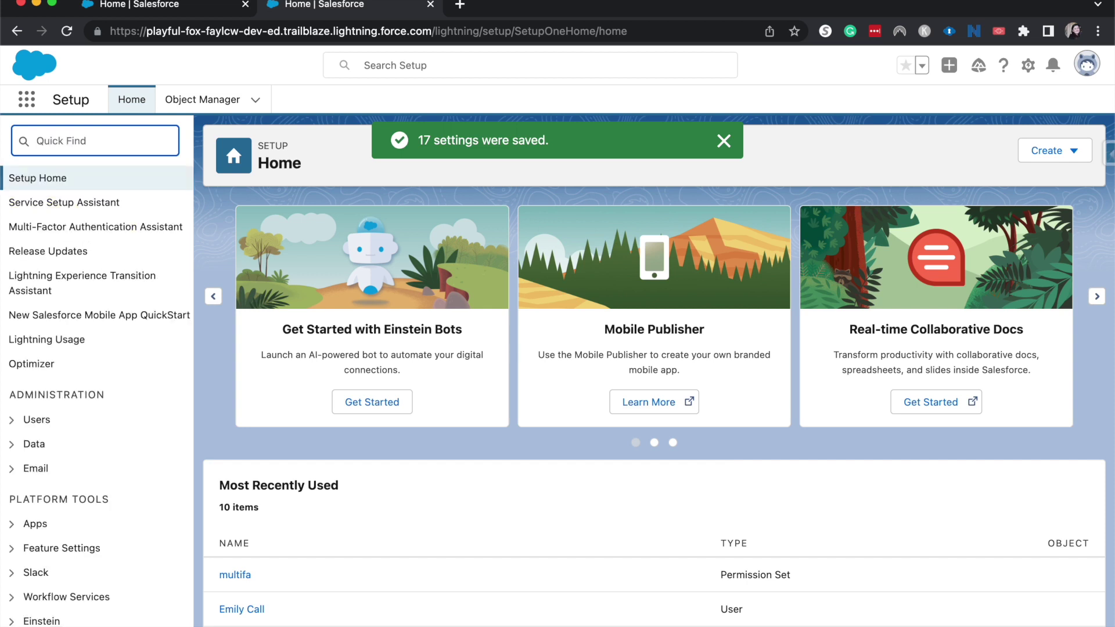
type("perm")
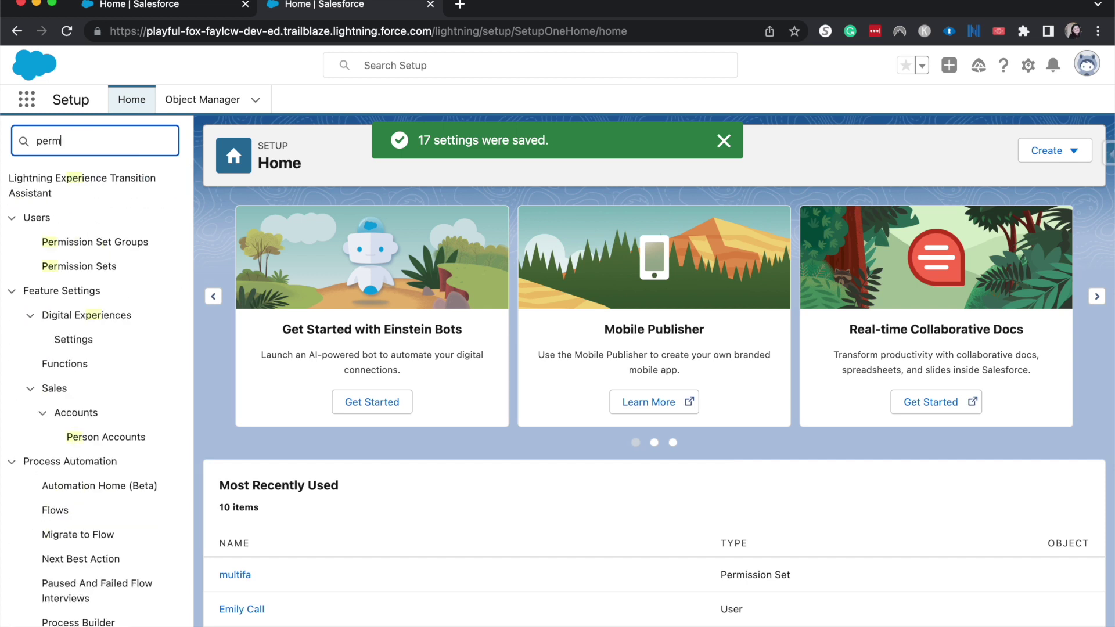
left_click(116, 227)
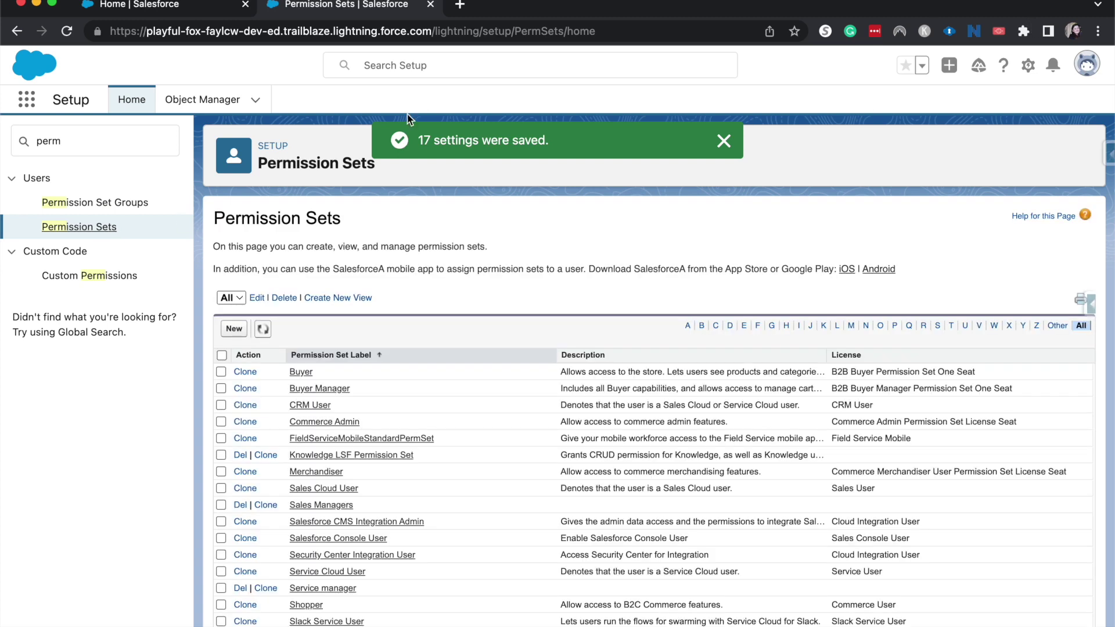
left_click(233, 328)
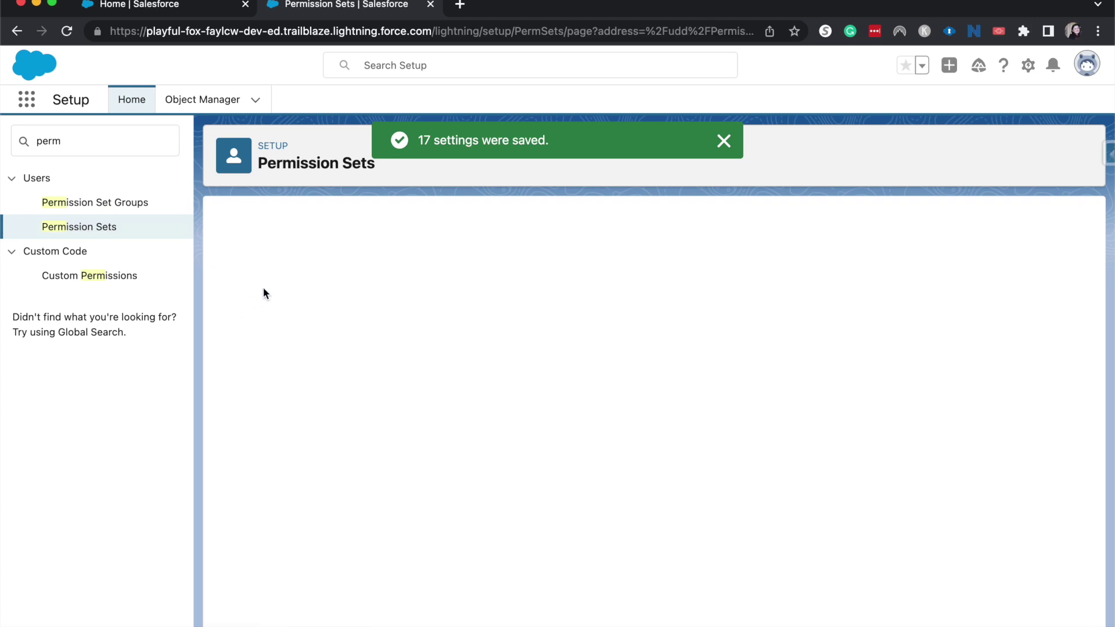
type("Multif")
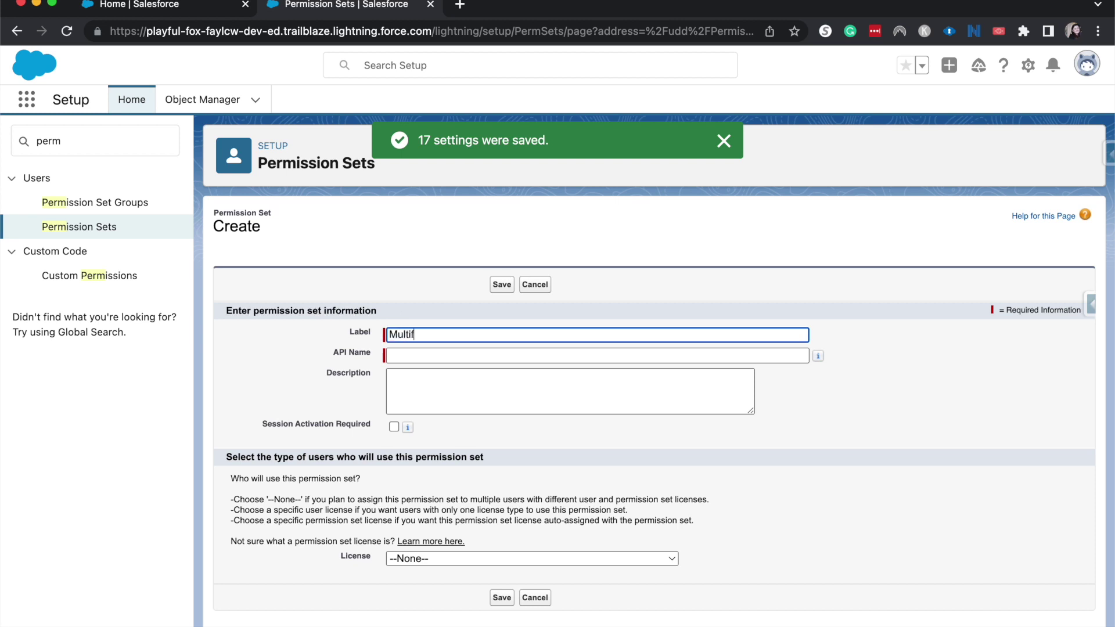
type("actor Authentication")
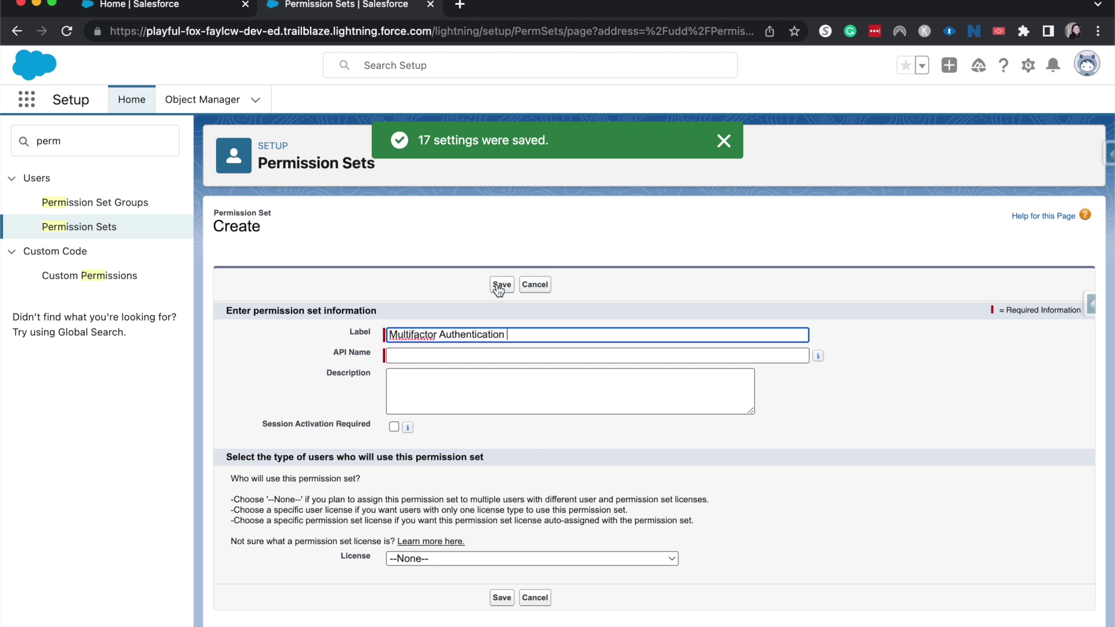
left_click(483, 354)
left_click(551, 411)
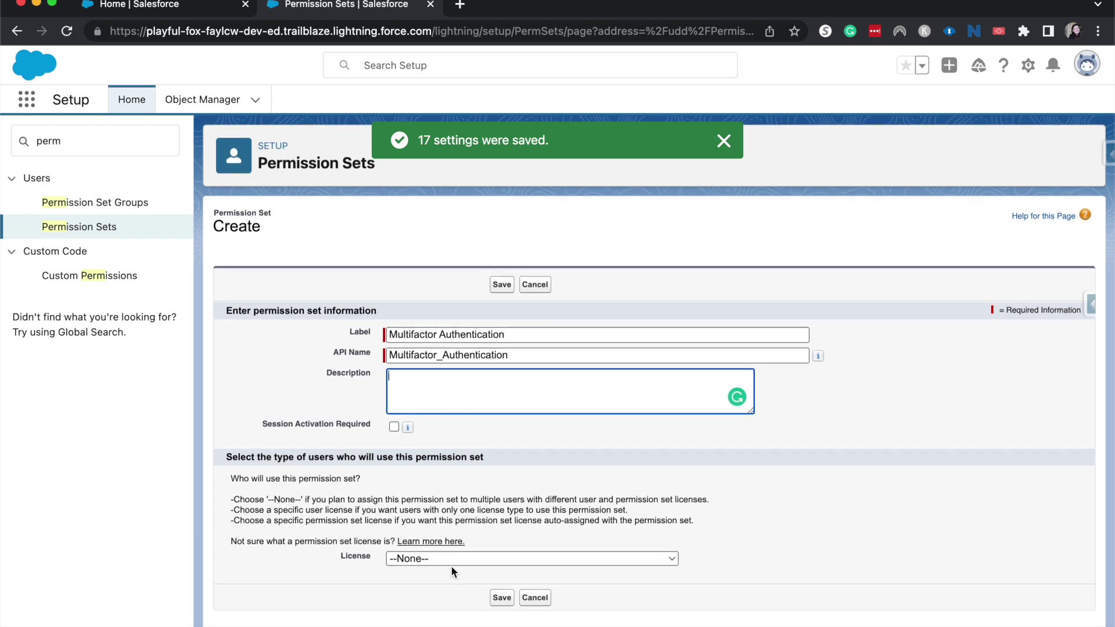
left_click(498, 597)
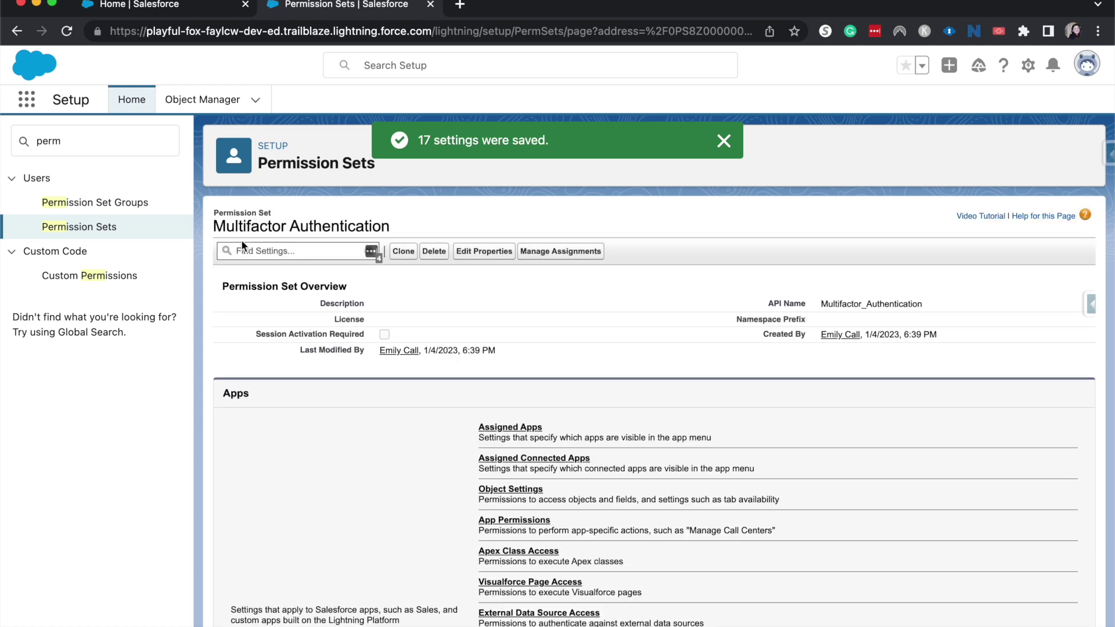
- Search 'multi' in the permission set's settings to open System Permissions at 'Multi-Factor Authentication for User Interface Logins'
left_click(242, 247)
scroll(485, 433, "down", 1)
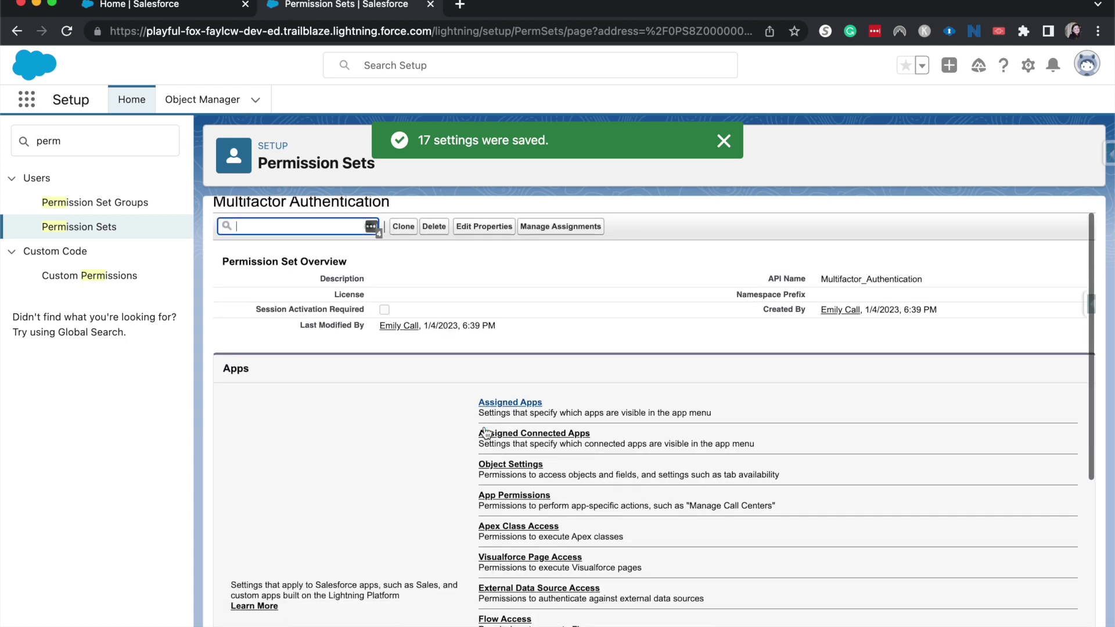
scroll(485, 433, "down", 3)
scroll(428, 371, "up", 4)
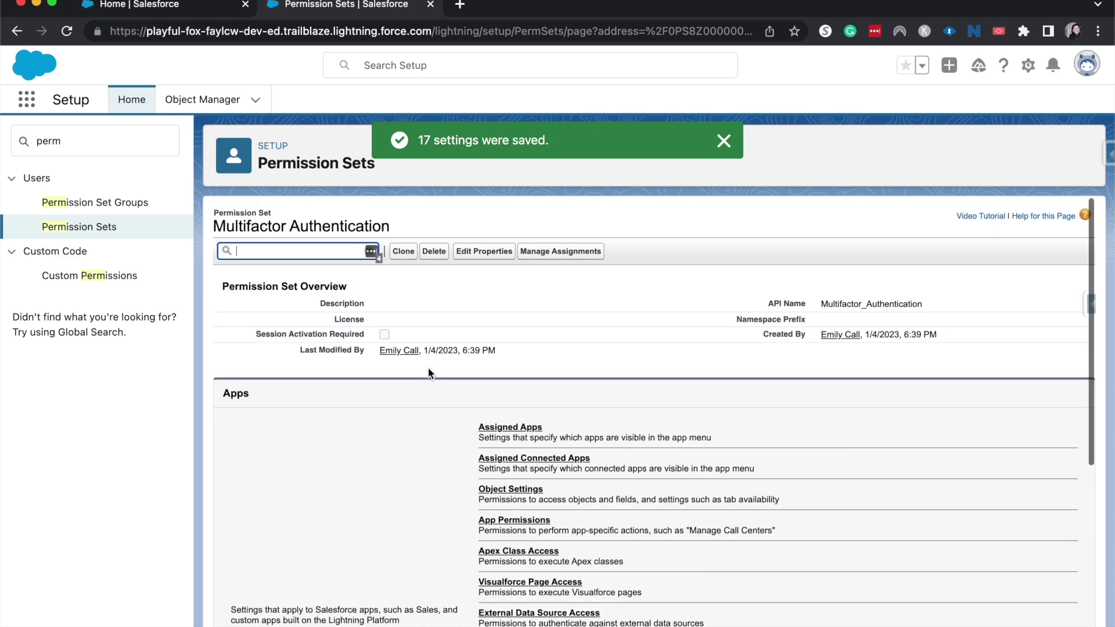
type("multi")
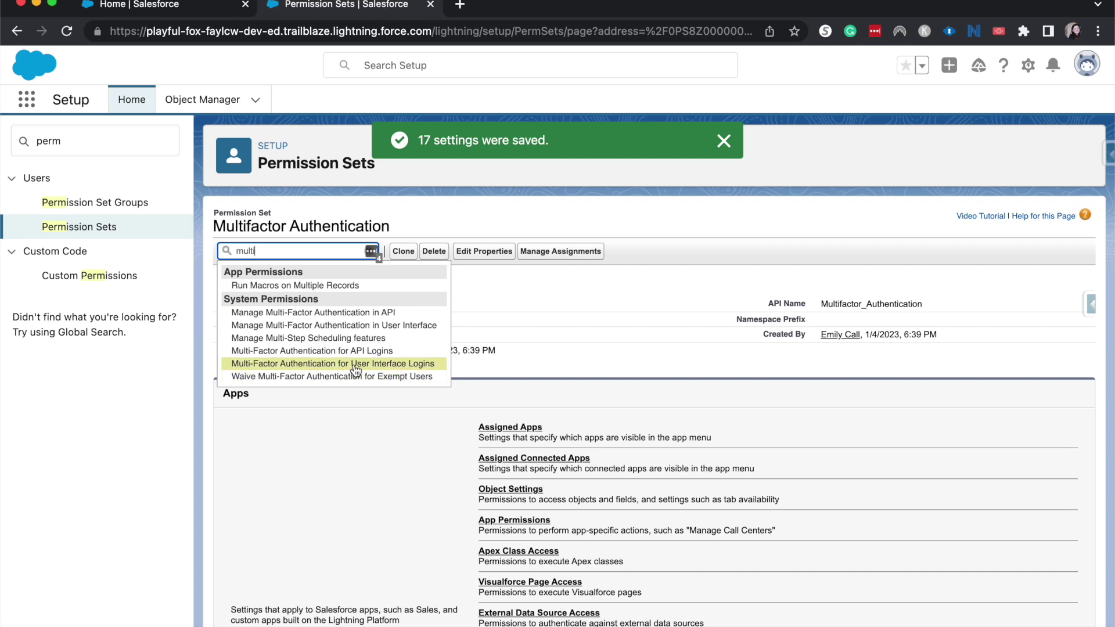
left_click(353, 363)
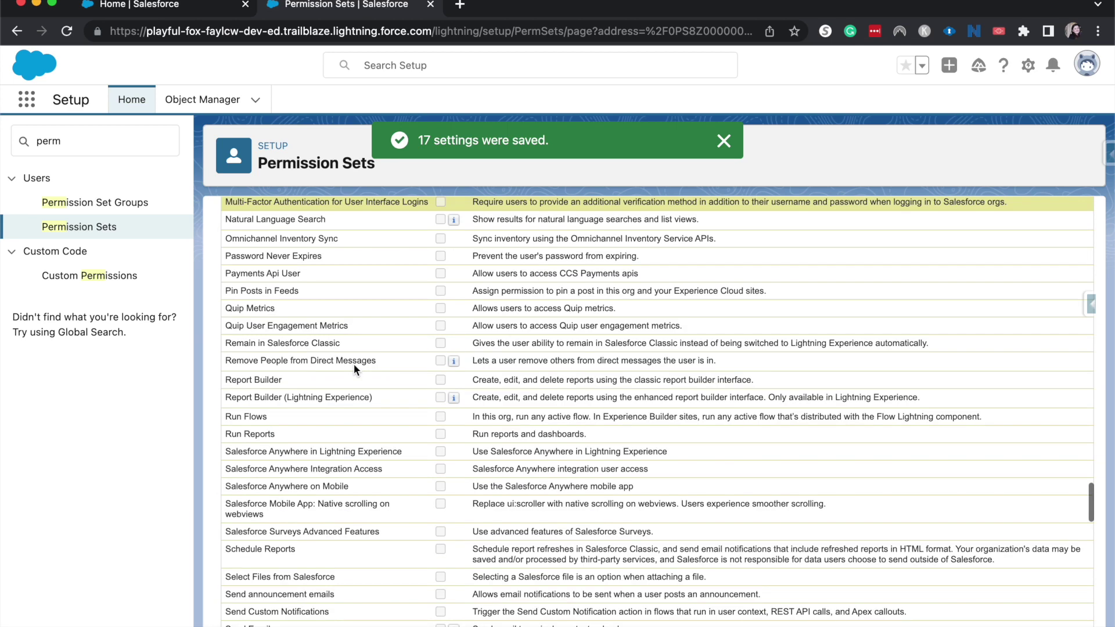
scroll(354, 364, "up", 3)
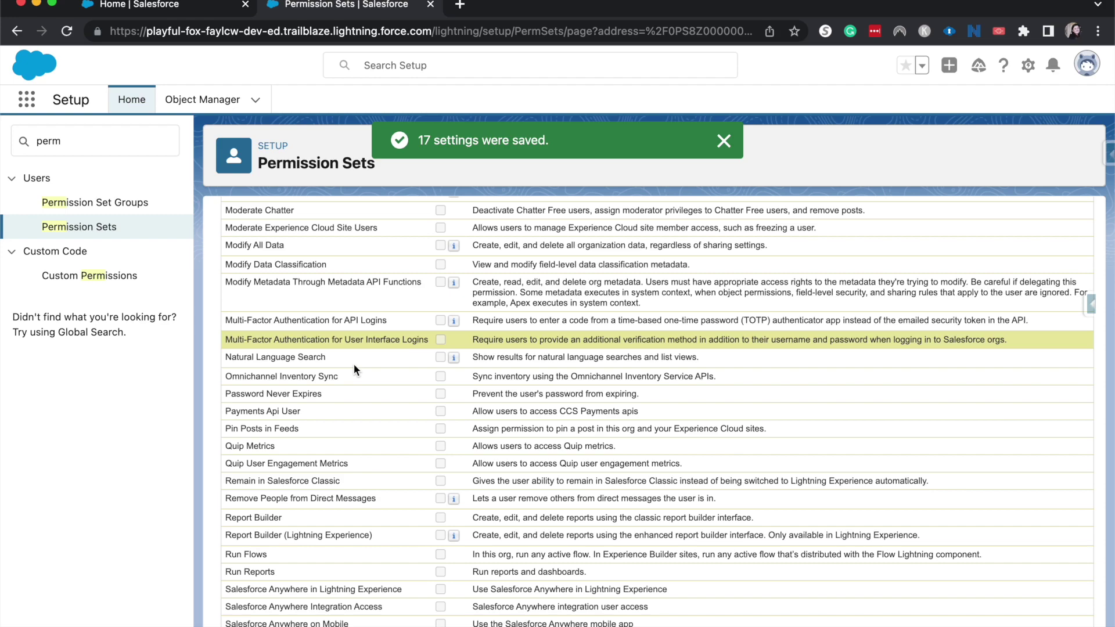
scroll(354, 364, "up", 15)
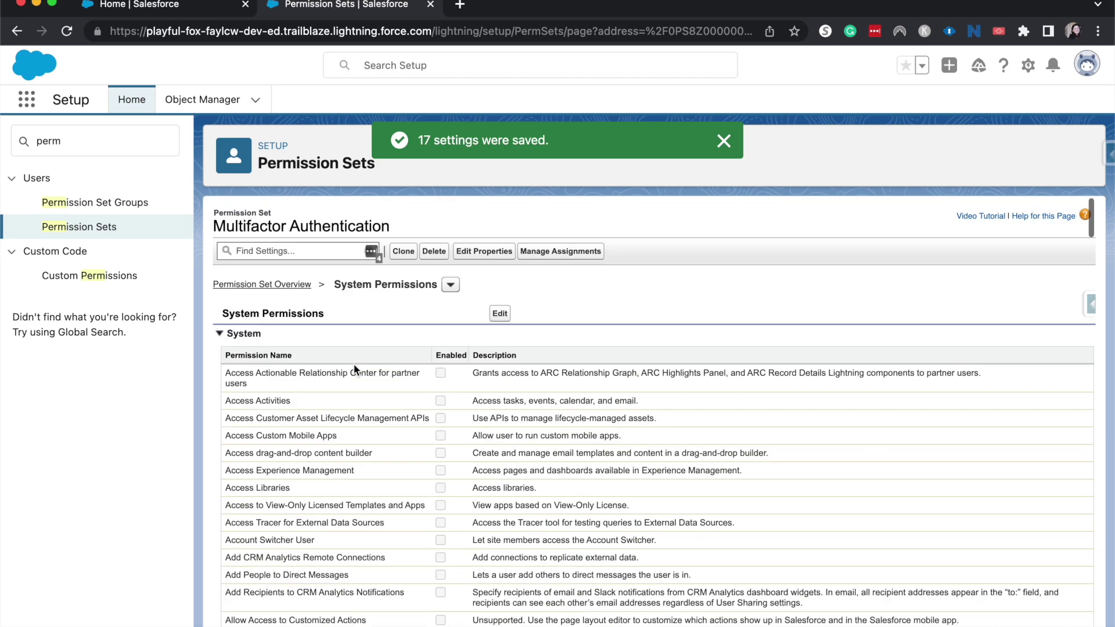
- Put System Permissions into edit mode and locate the Multi-Factor Authentication rows
left_click(497, 314)
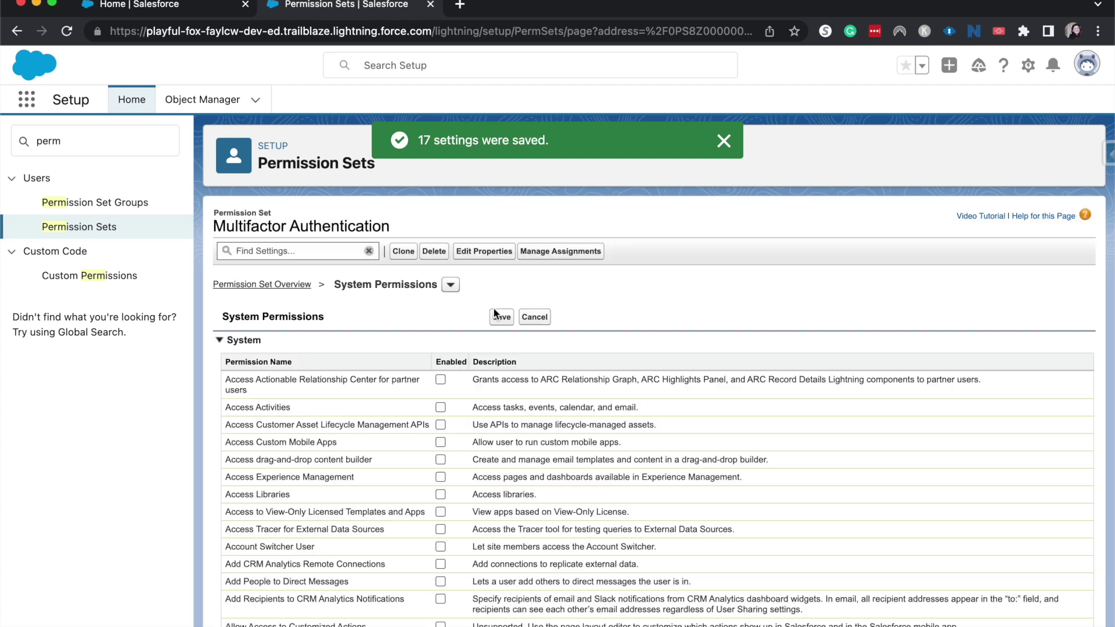
key("super+f")
type("multifactor")
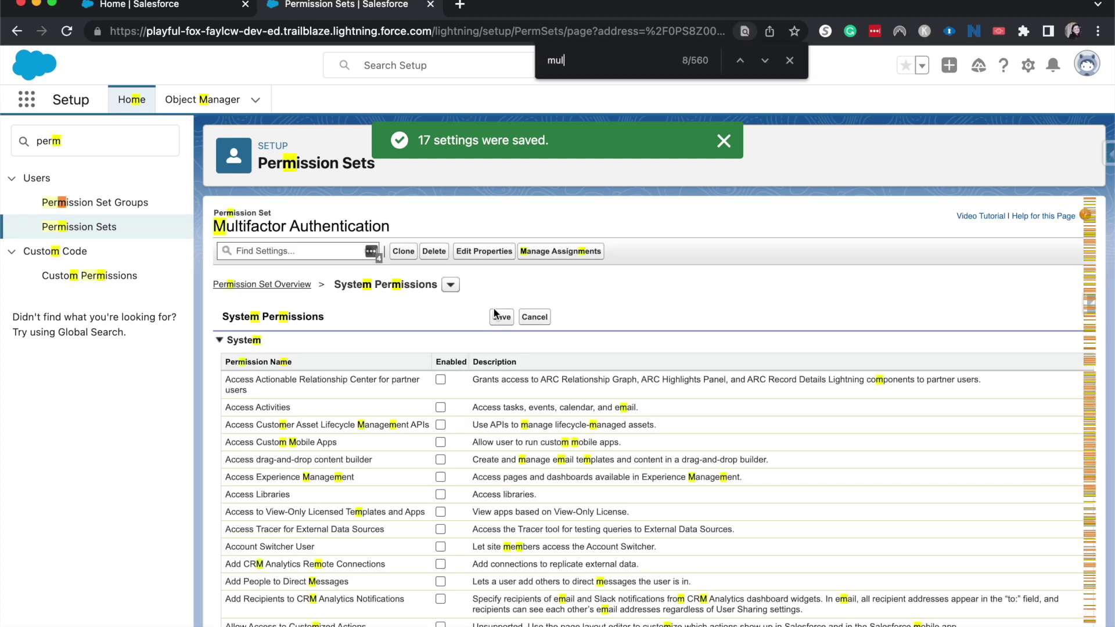
key("BackSpace")
key("BackSpace")
key("BackSpace")
key("BackSpace")
key("BackSpace")
key("BackSpace")
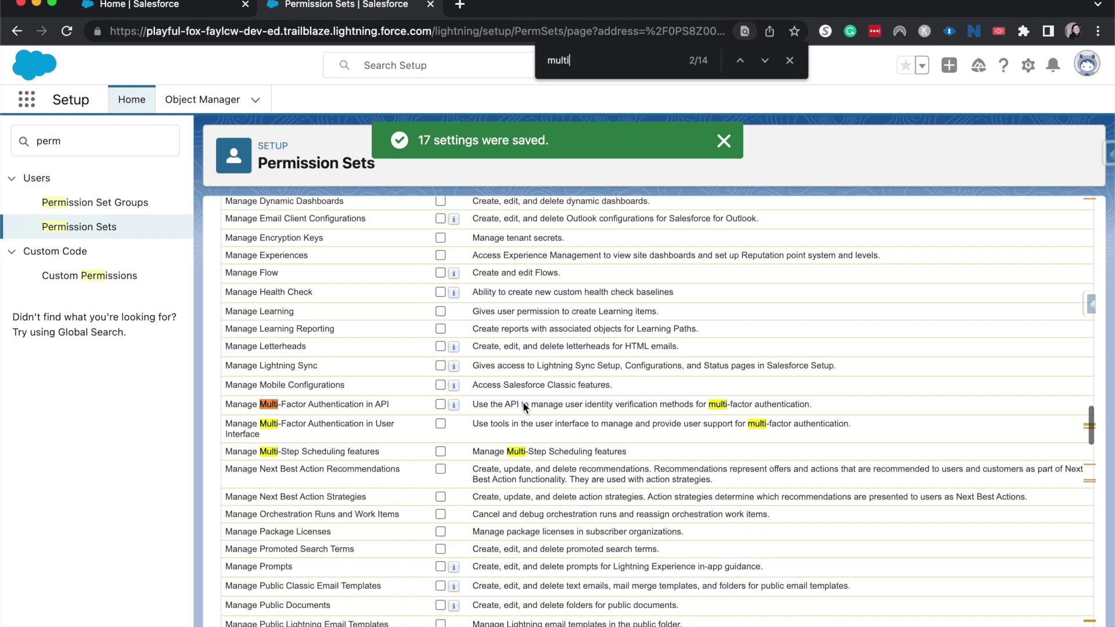
scroll(522, 402, "down", 10)
scroll(523, 402, "down", 2)
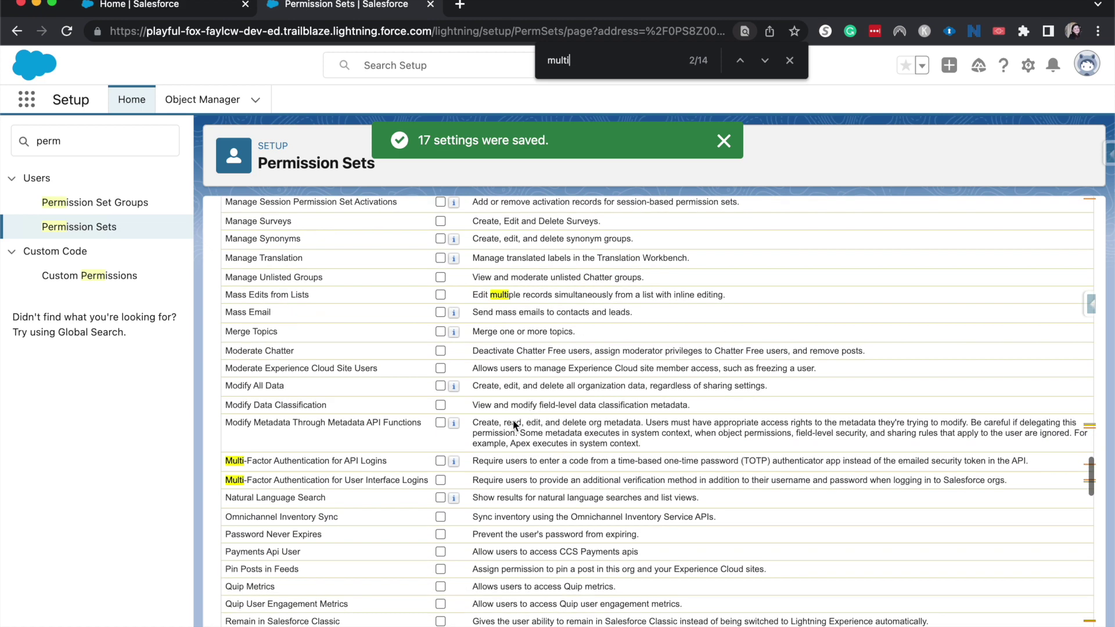
- Enable MFA for API Logins and for User Interface Logins, then save and confirm
left_click(440, 461)
scroll(441, 465, "down", 1)
left_click(440, 470)
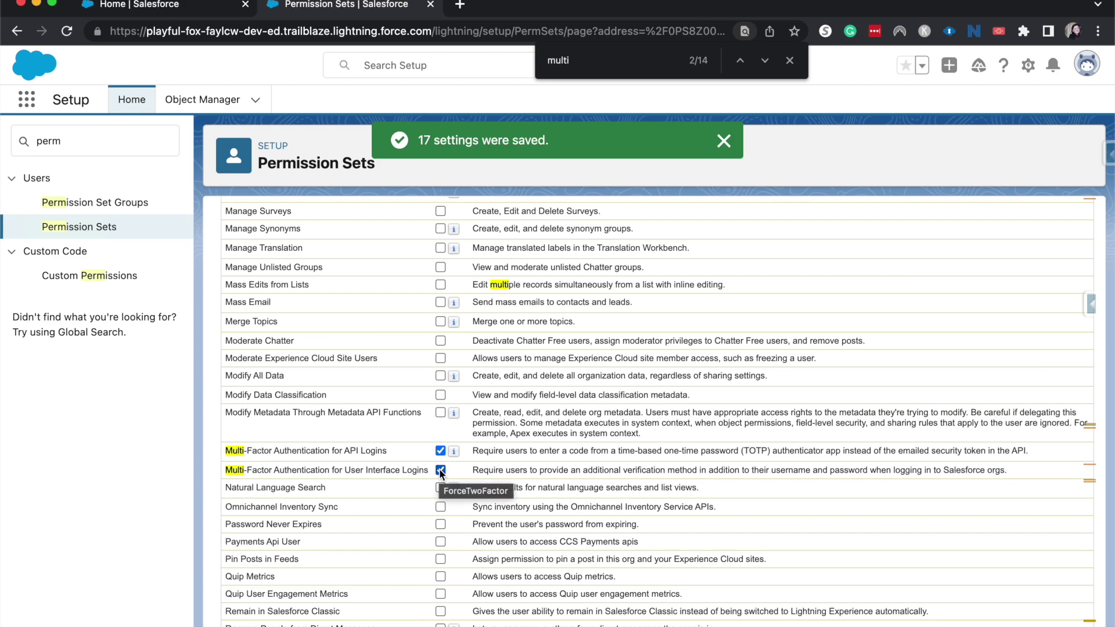
scroll(438, 469, "down", 1)
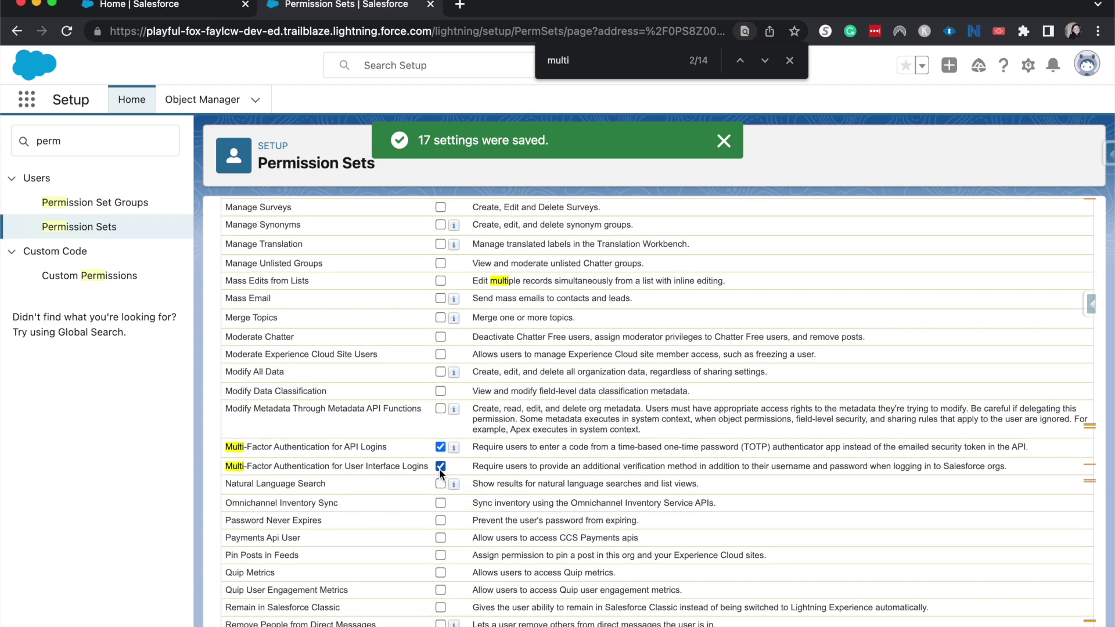
scroll(439, 469, "up", 20)
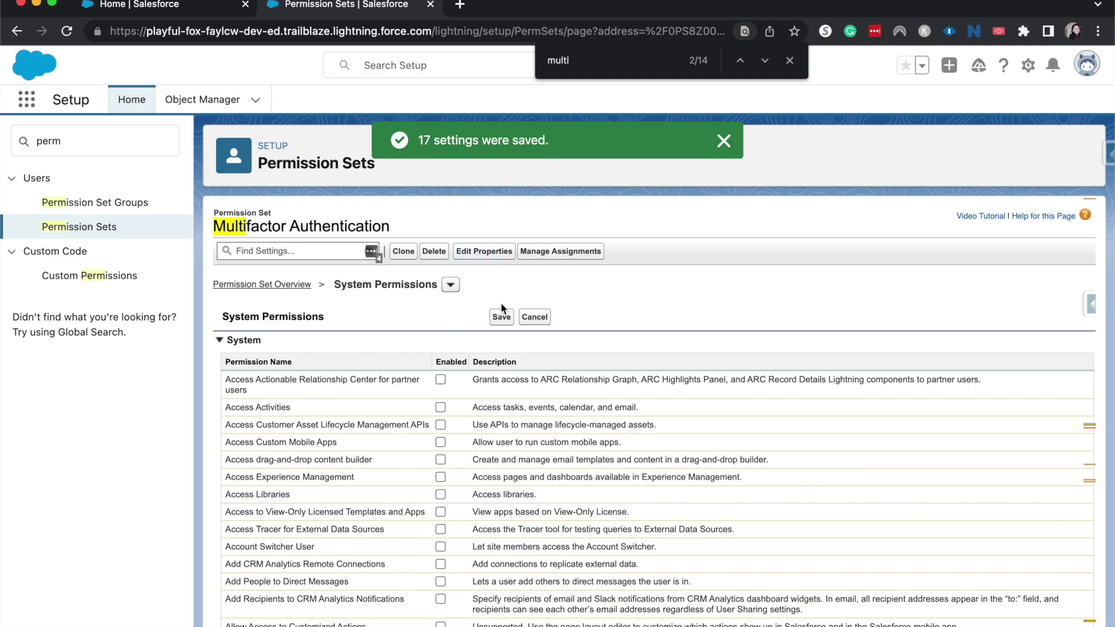
left_click(503, 316)
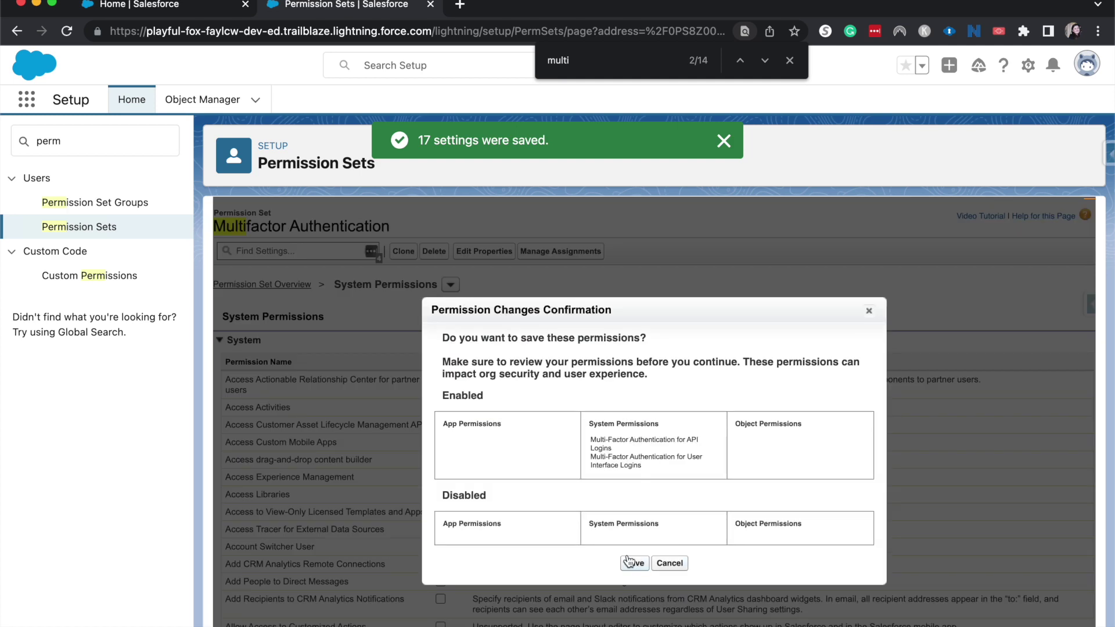
left_click(629, 565)
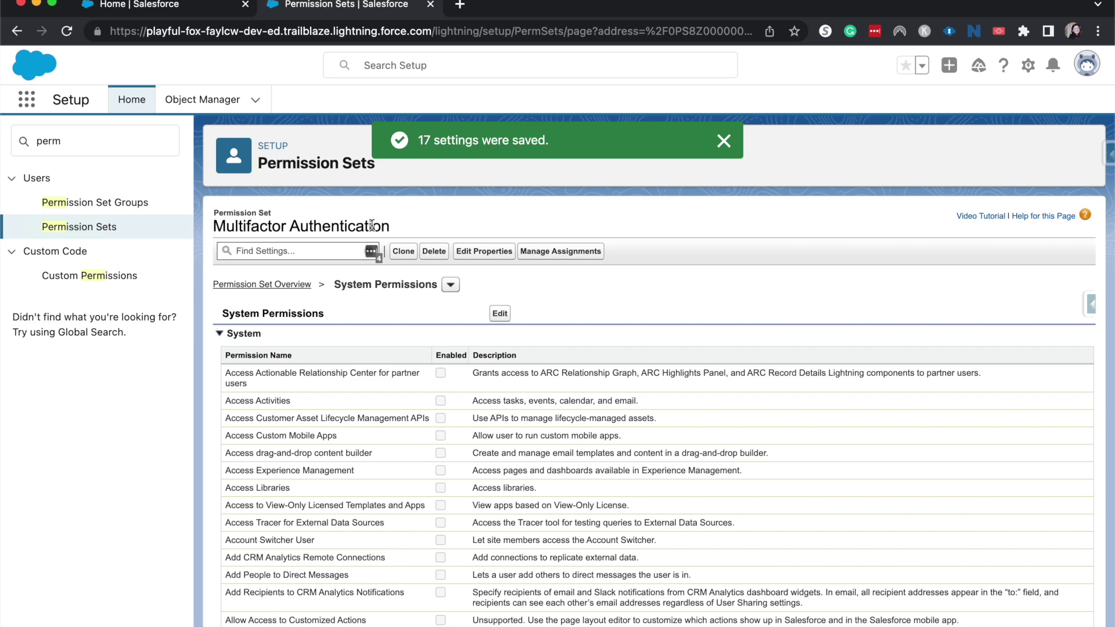
- Assign the permission set to the Marketing Team user with no expiration date
left_click(544, 254)
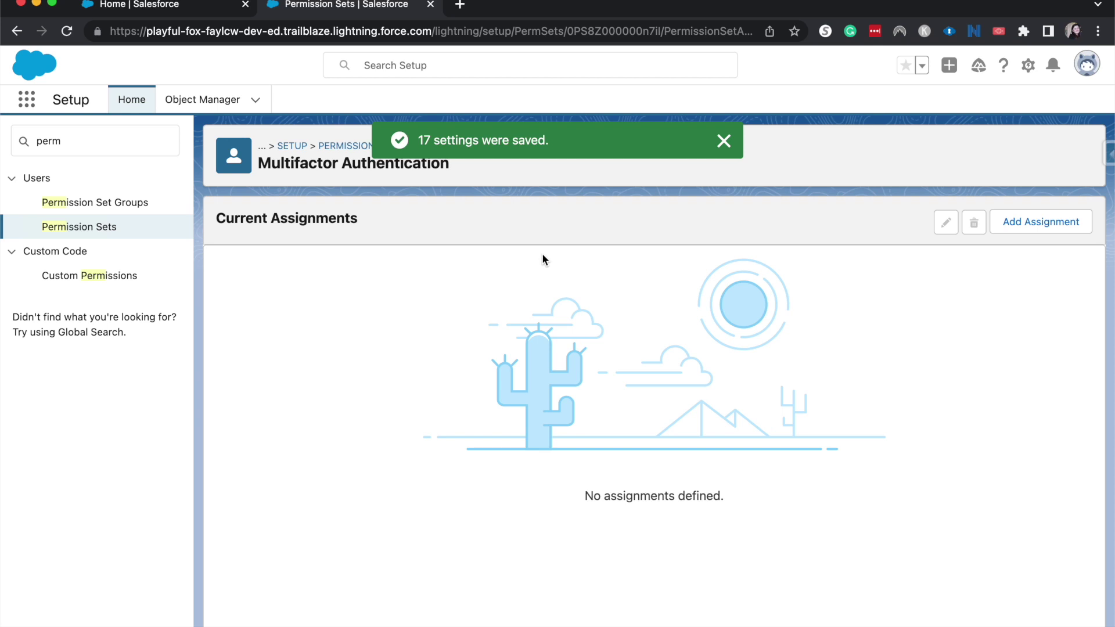
left_click(1054, 223)
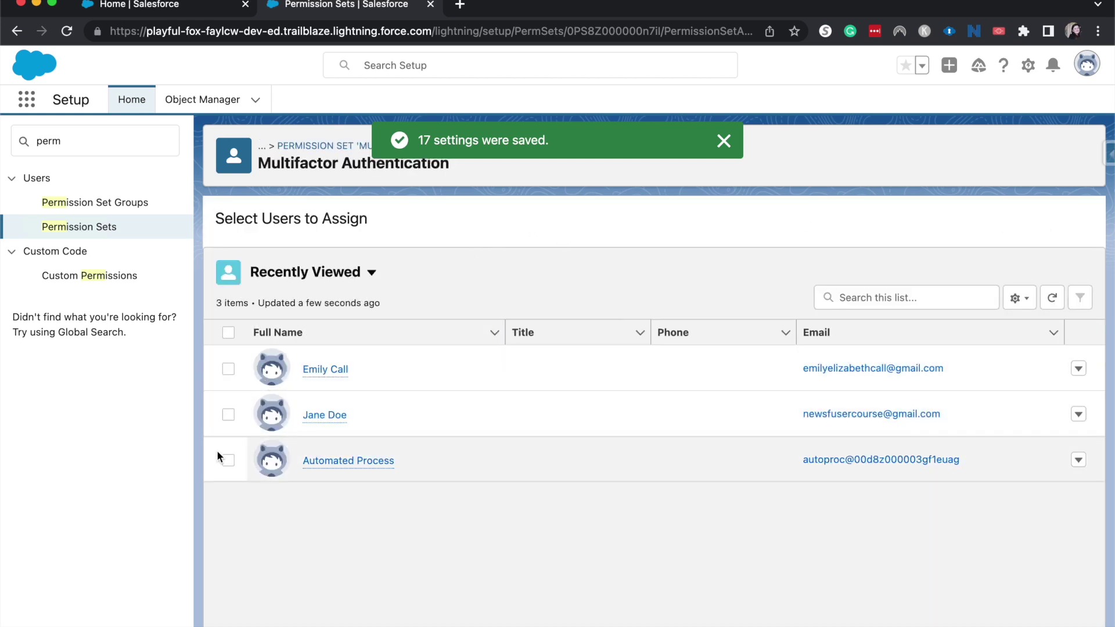
left_click(225, 418)
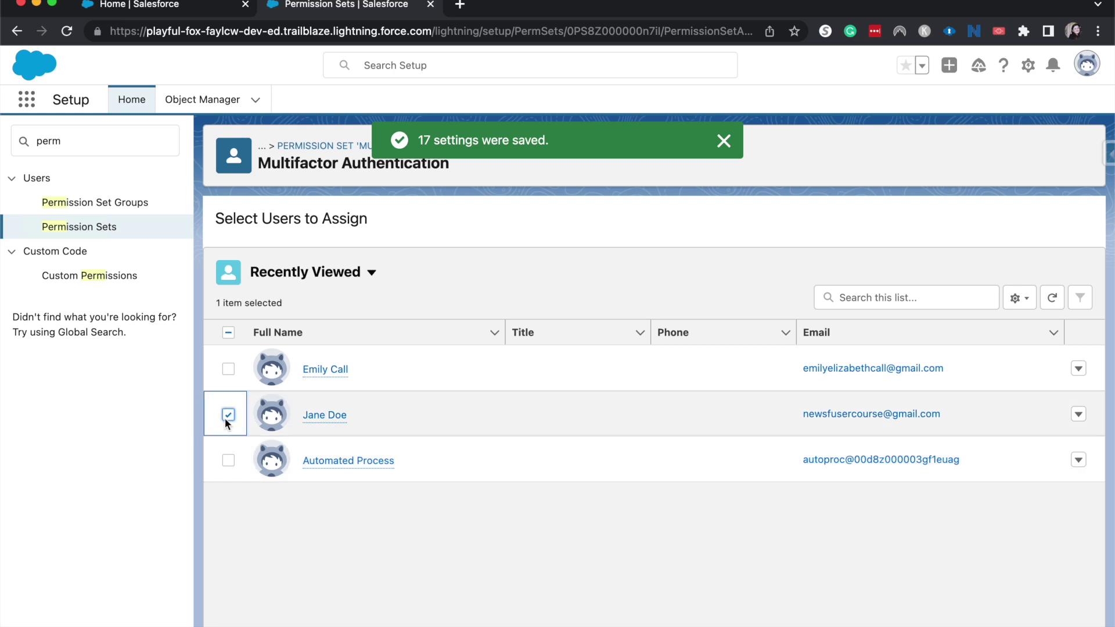
scroll(454, 269, "down", 3)
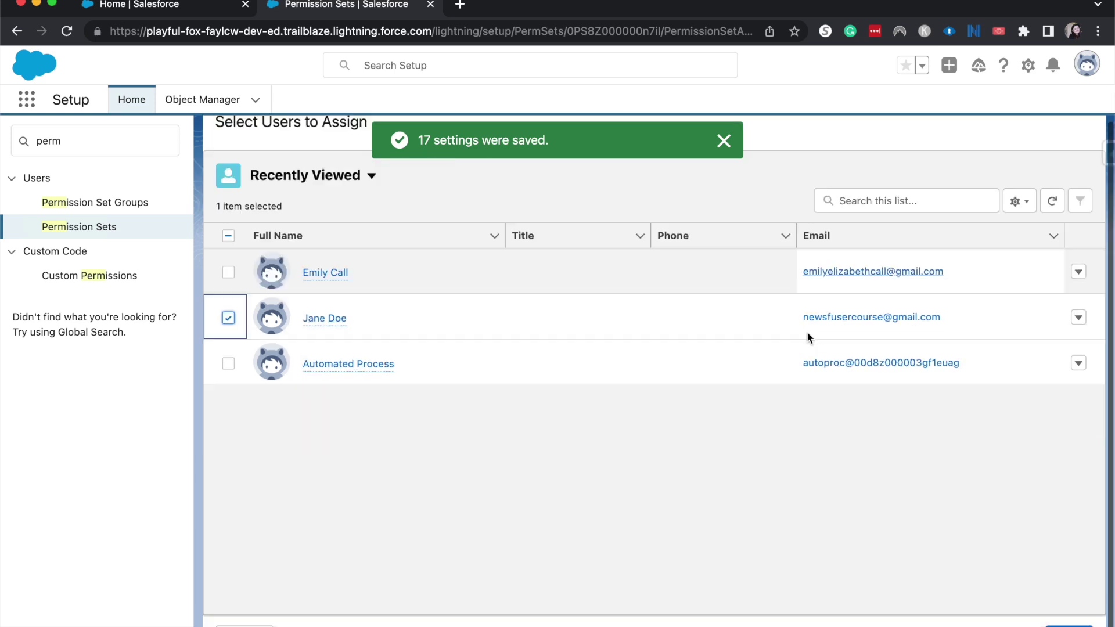
left_click(1055, 609)
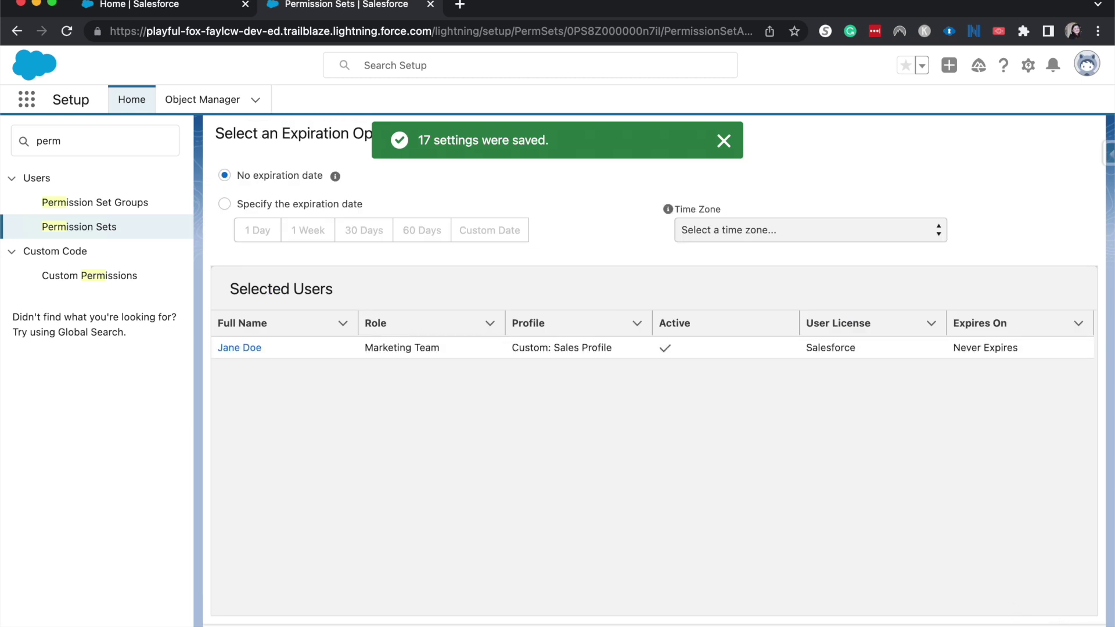
left_click(1056, 610)
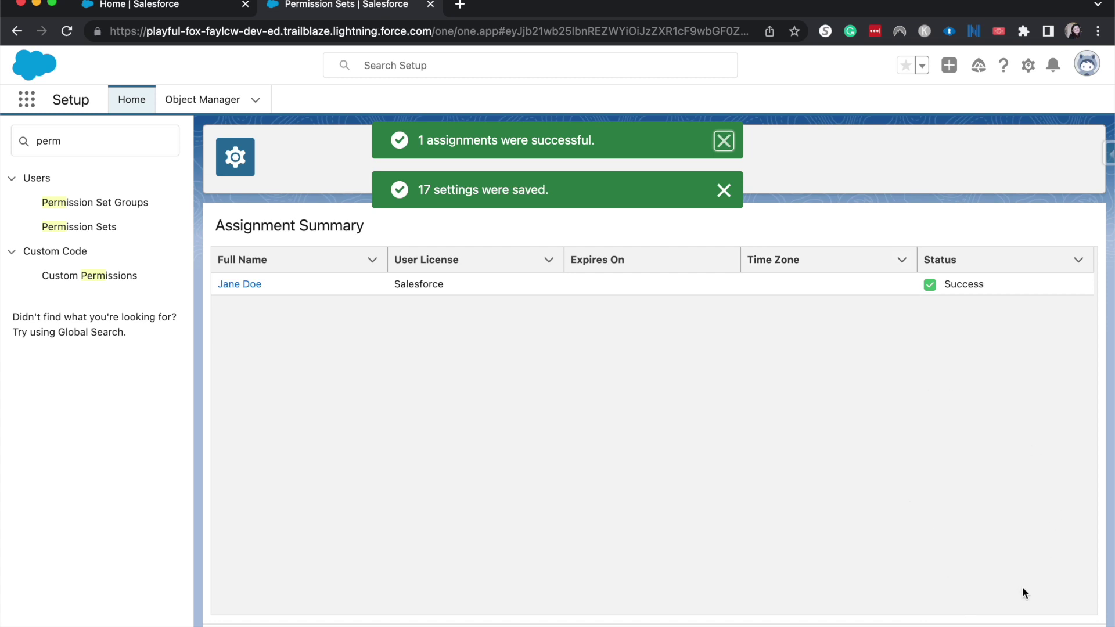
left_click(1056, 610)
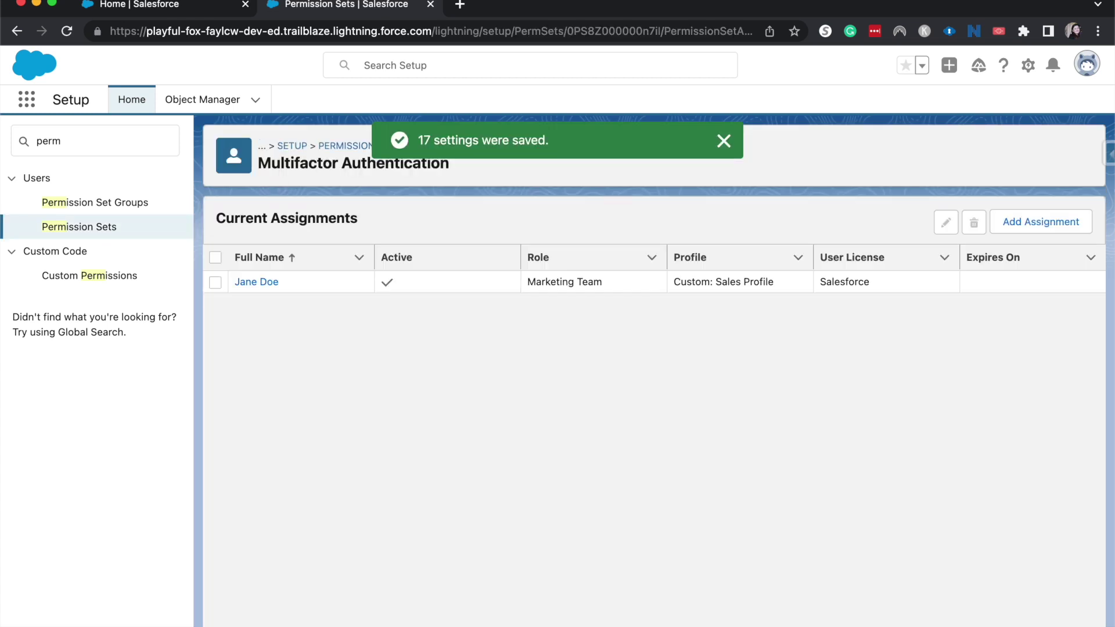